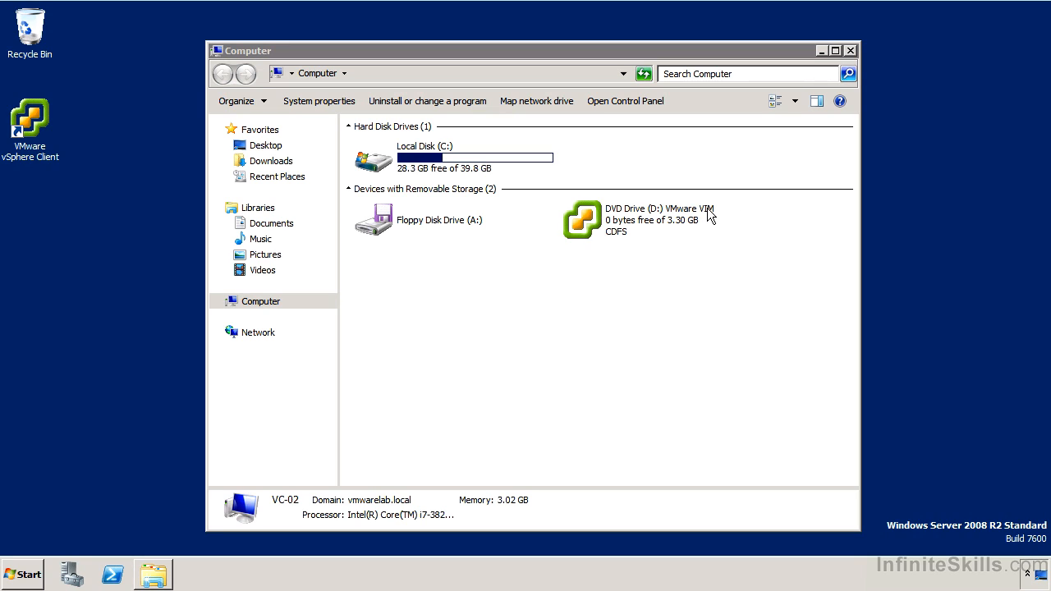
Launch the installer from the VMware VIM disc and accept the Single Sign On licence terms.
{"action": "double_click", "coordinate": [643, 220]}
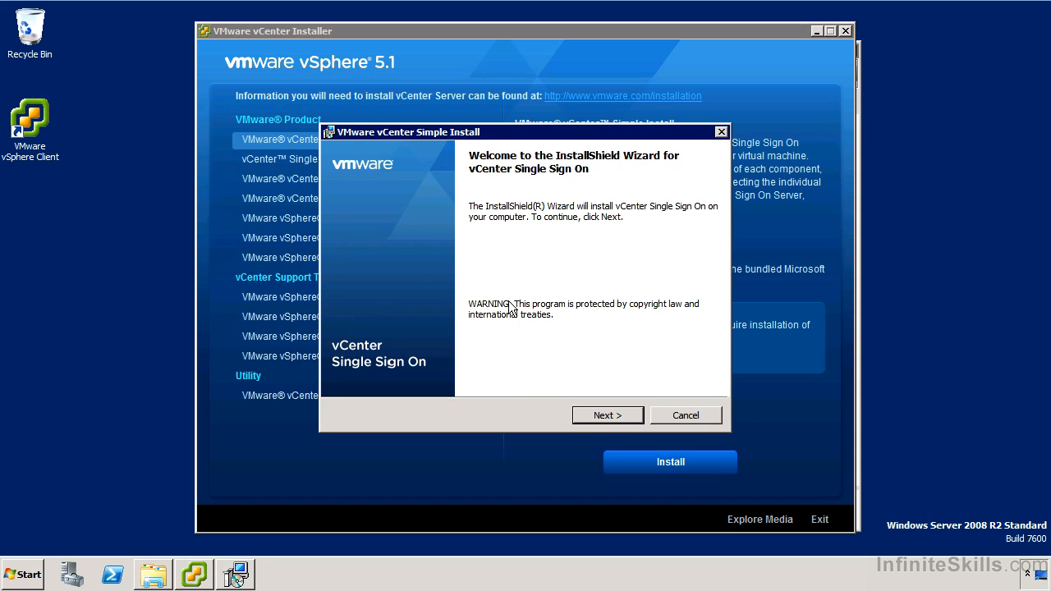
{"action": "left_click", "coordinate": [590, 417]}
{"action": "left_click", "coordinate": [590, 417]}
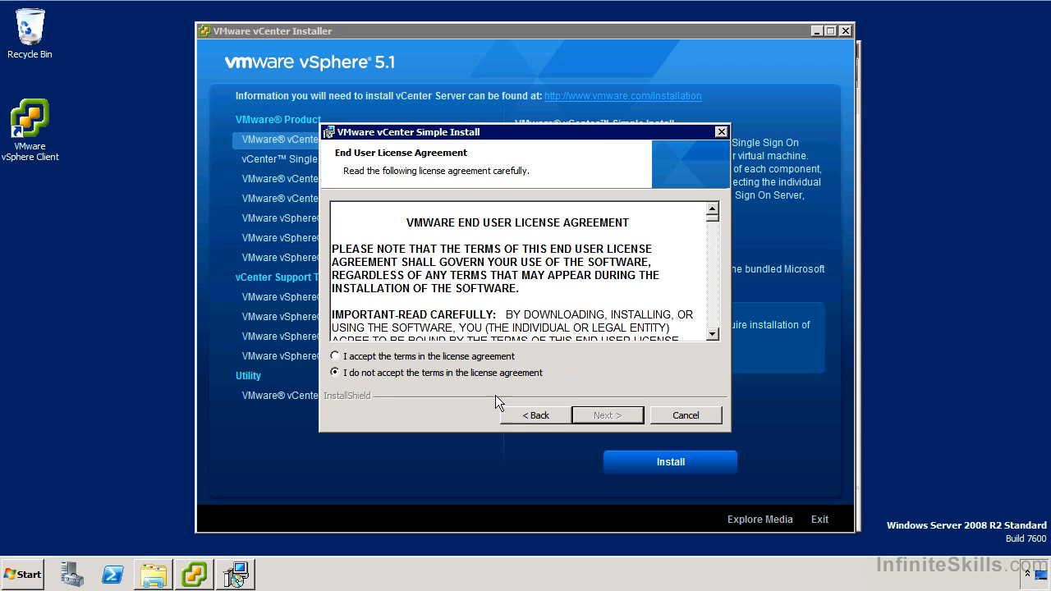
{"action": "left_click", "coordinate": [490, 358]}
{"action": "left_click", "coordinate": [621, 417]}
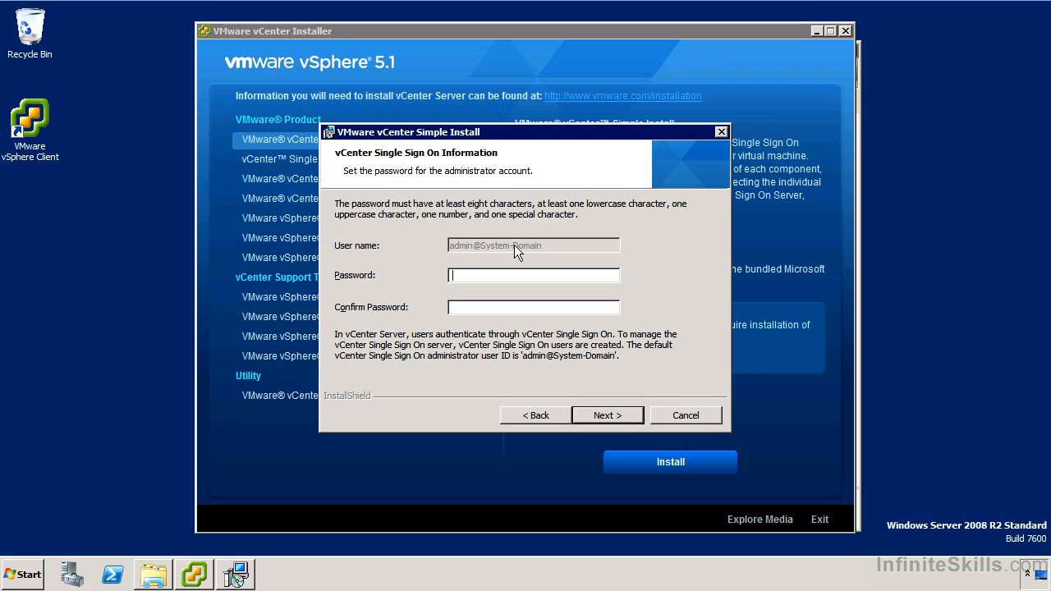
Enter and confirm the Single Sign On administrator password, keeping the local SQL Server 2008 R2 Express instance.
{"action": "type", "text": "VMware1!VMware1!"}
{"action": "key", "text": "Return"}
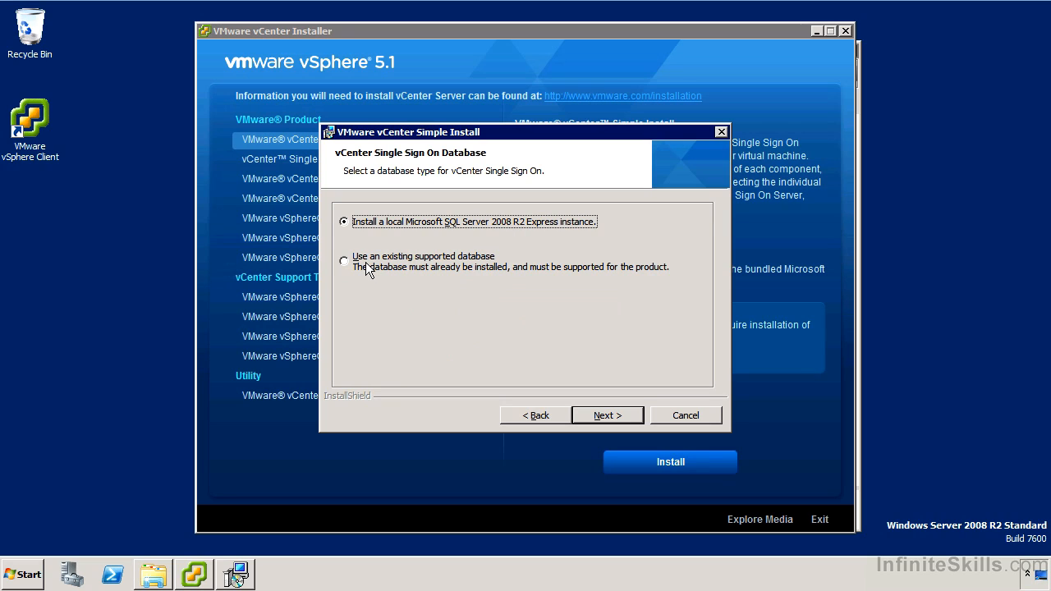
{"action": "left_click", "coordinate": [603, 411]}
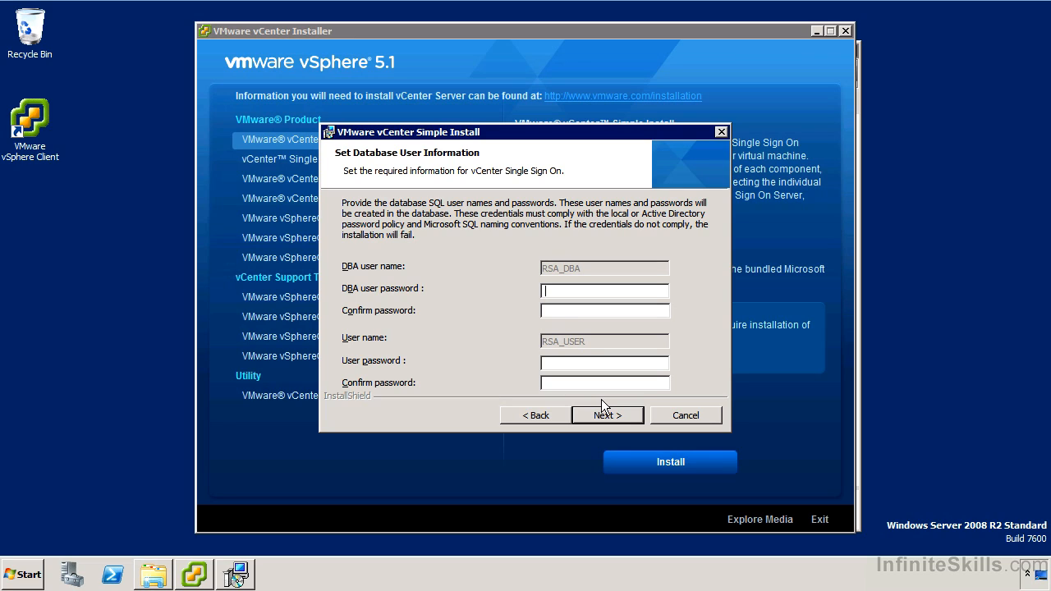
Enter and confirm the passwords for the RSA_DBA and RSA_USER database accounts.
{"action": "type", "text": "********"}
{"action": "key", "text": "Tab"}
{"action": "type", "text": "********"}
{"action": "key", "text": "Tab"}
{"action": "type", "text": "********"}
{"action": "key", "text": "Tab"}
{"action": "type", "text": "********"}
{"action": "key", "text": "Return"}
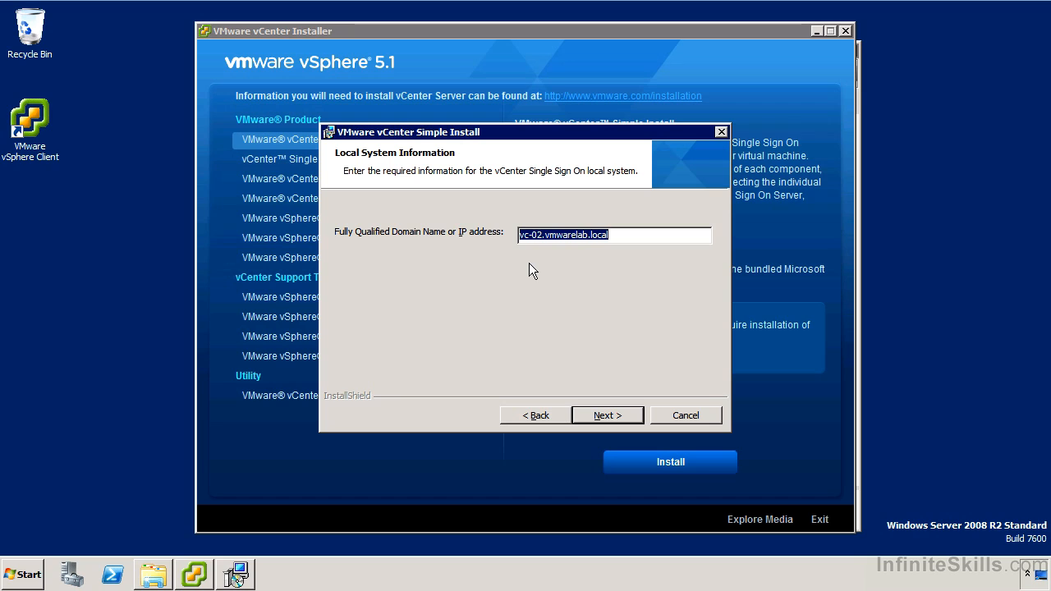
Accept vc-02.vmwarelab.local as the FQDN and dismiss the name-resolution warning.
{"action": "left_click", "coordinate": [594, 410]}
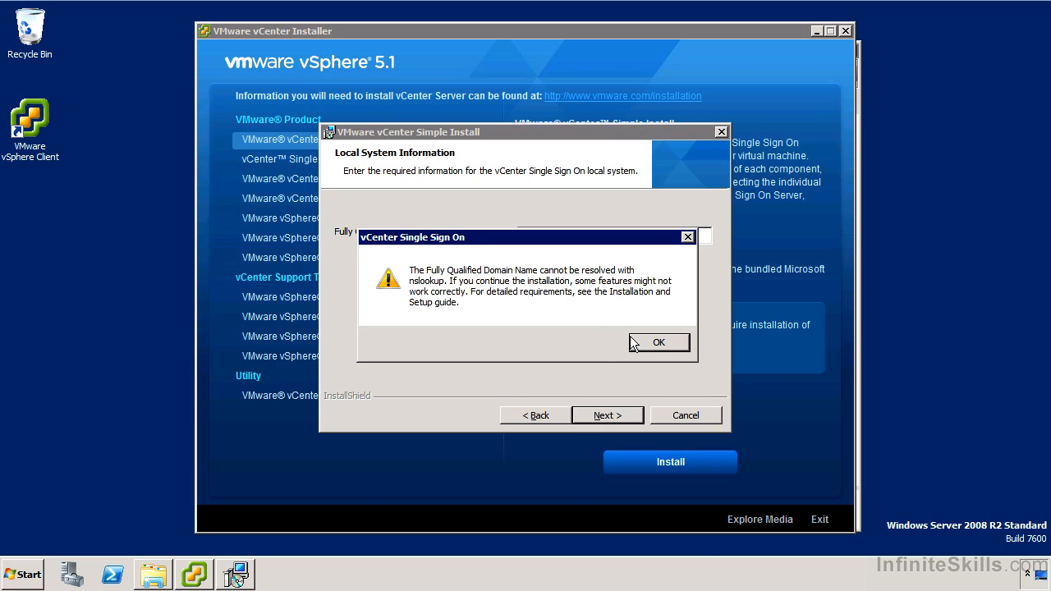
{"action": "left_click", "coordinate": [653, 343]}
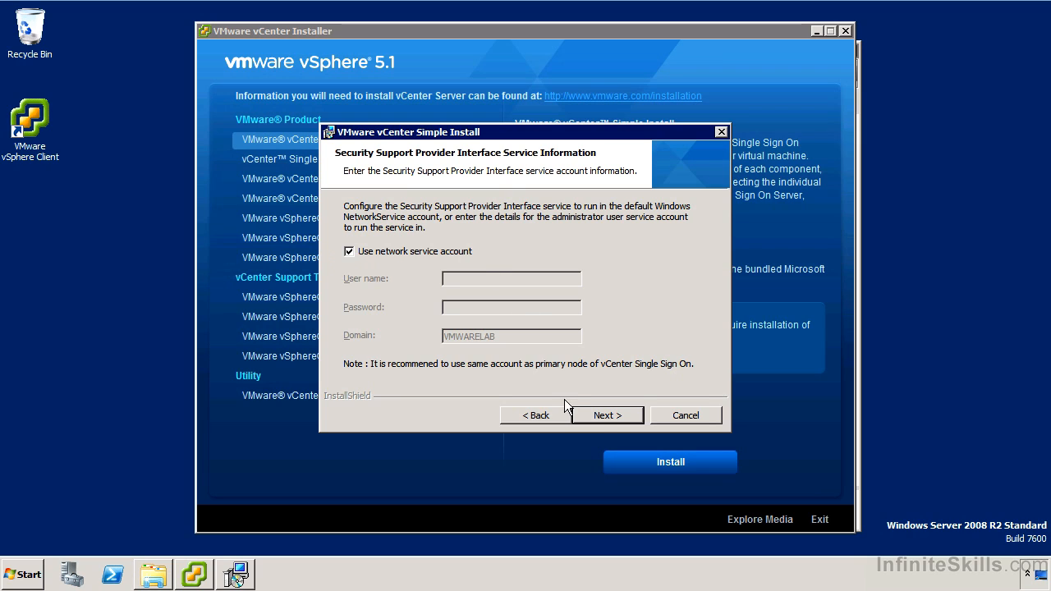
Install Single Sign On with the network service account, default folder and HTTPS port 7444.
{"action": "left_click", "coordinate": [593, 418]}
{"action": "left_click", "coordinate": [594, 418]}
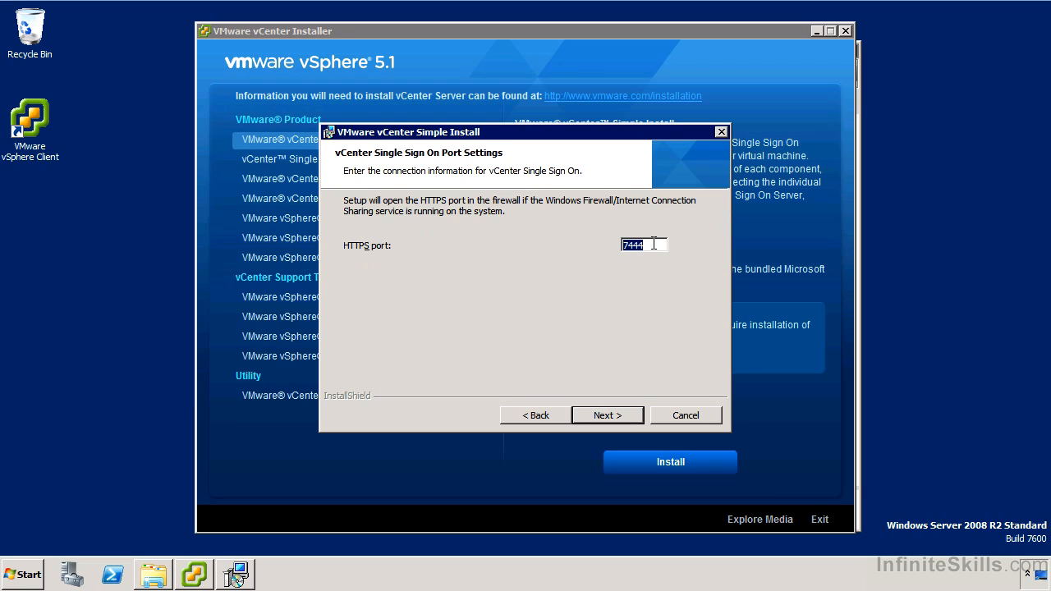
{"action": "left_click", "coordinate": [608, 412]}
{"action": "left_click", "coordinate": [607, 412]}
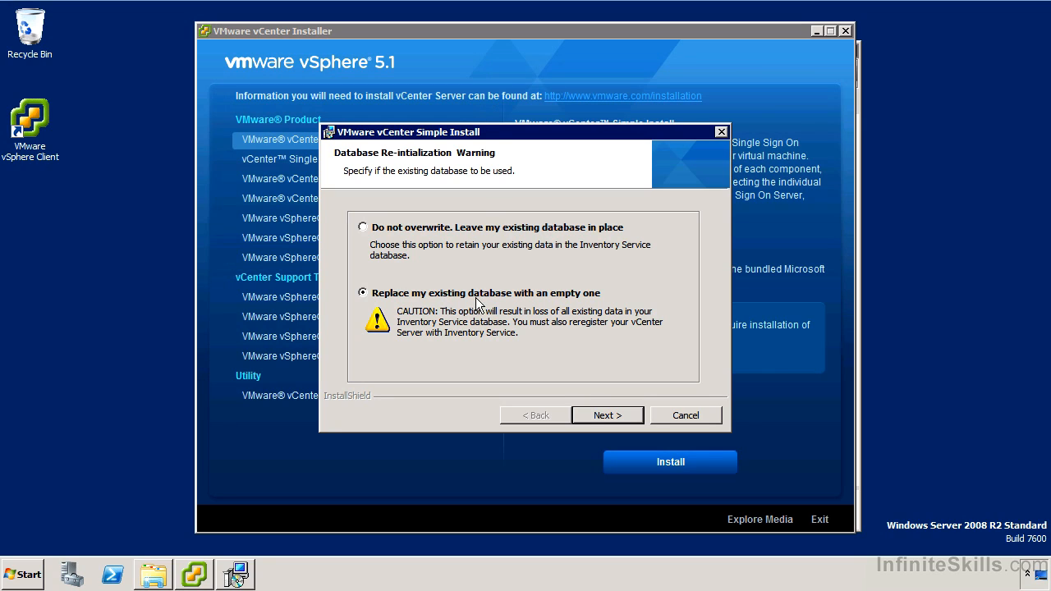
Install Inventory Service with an empty database, skip the licence key, and keep bundled SQL Server 2008 Express.
{"action": "left_click", "coordinate": [612, 413]}
{"action": "left_click", "coordinate": [612, 415]}
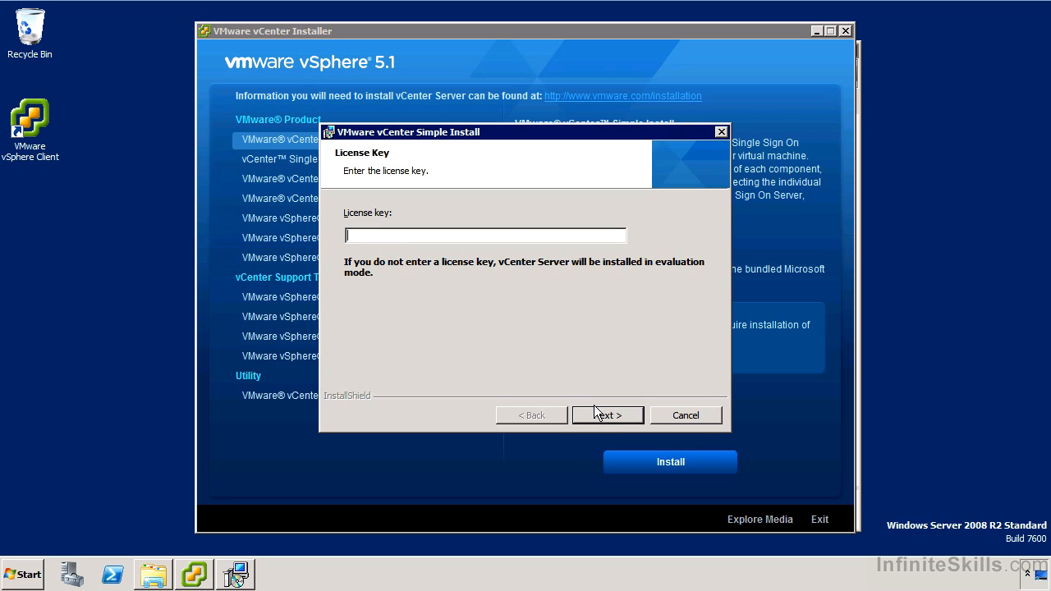
{"action": "left_click", "coordinate": [594, 416]}
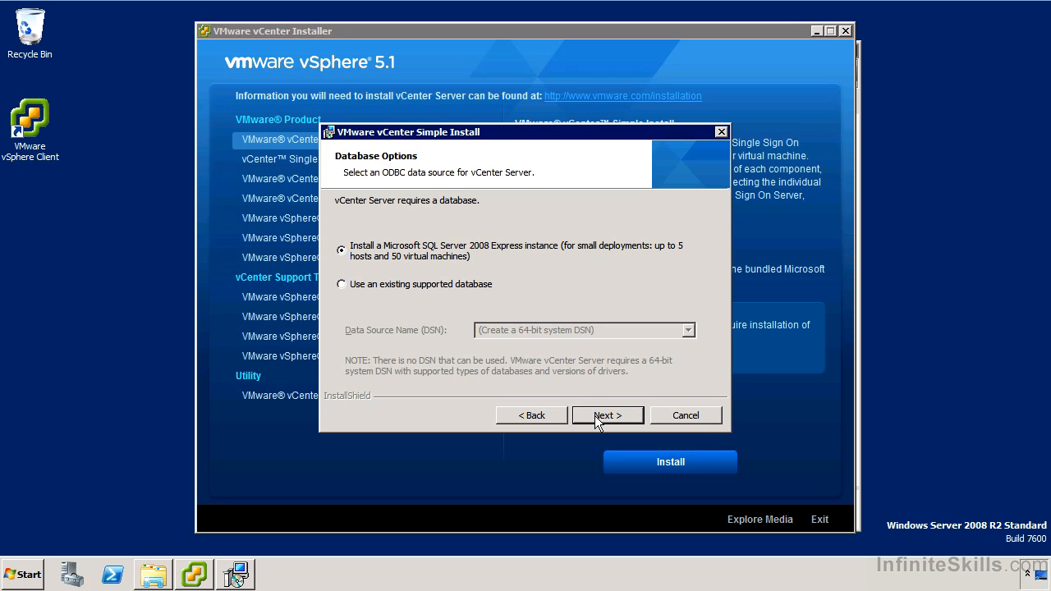
{"action": "left_click", "coordinate": [602, 411]}
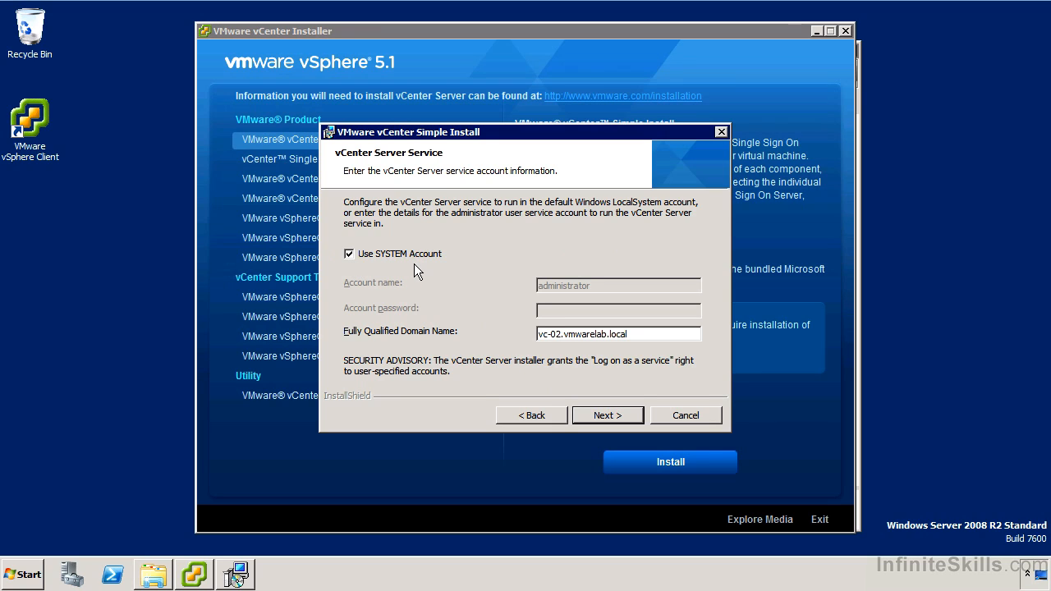
Run vCenter Server under the SYSTEM account and dismiss the FQDN name-resolution warning.
{"action": "left_click", "coordinate": [588, 414]}
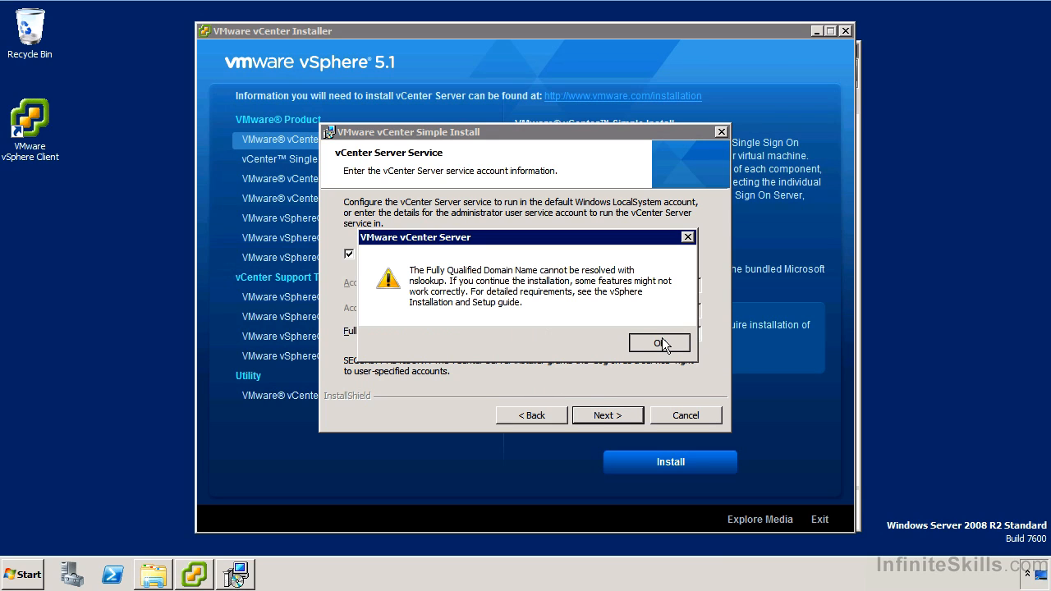
{"action": "left_click", "coordinate": [662, 341]}
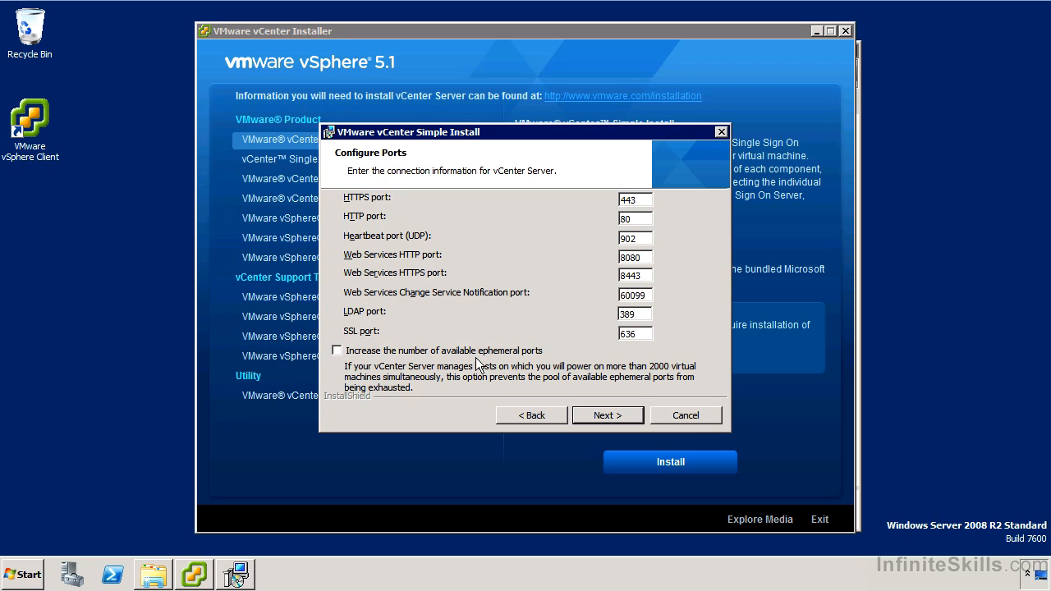
Keep the default vCenter Server ports, including HTTPS 443, HTTP 80 and LDAP 389.
{"action": "left_click", "coordinate": [607, 416]}
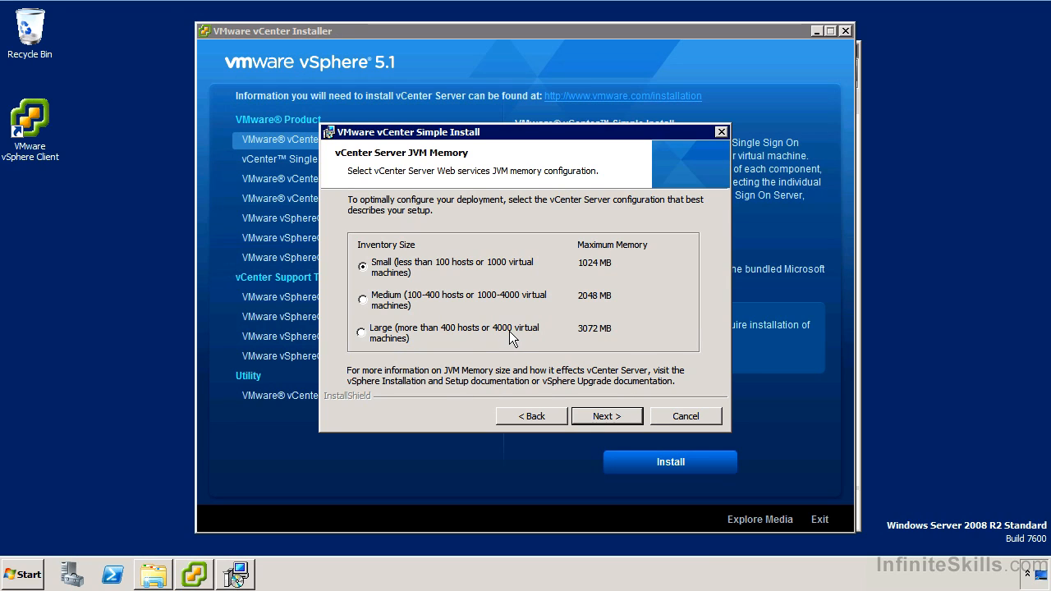
Keep the Small (1024 MB) inventory size and start installing vCenter Server.
{"action": "left_click", "coordinate": [599, 411]}
{"action": "left_click", "coordinate": [599, 413]}
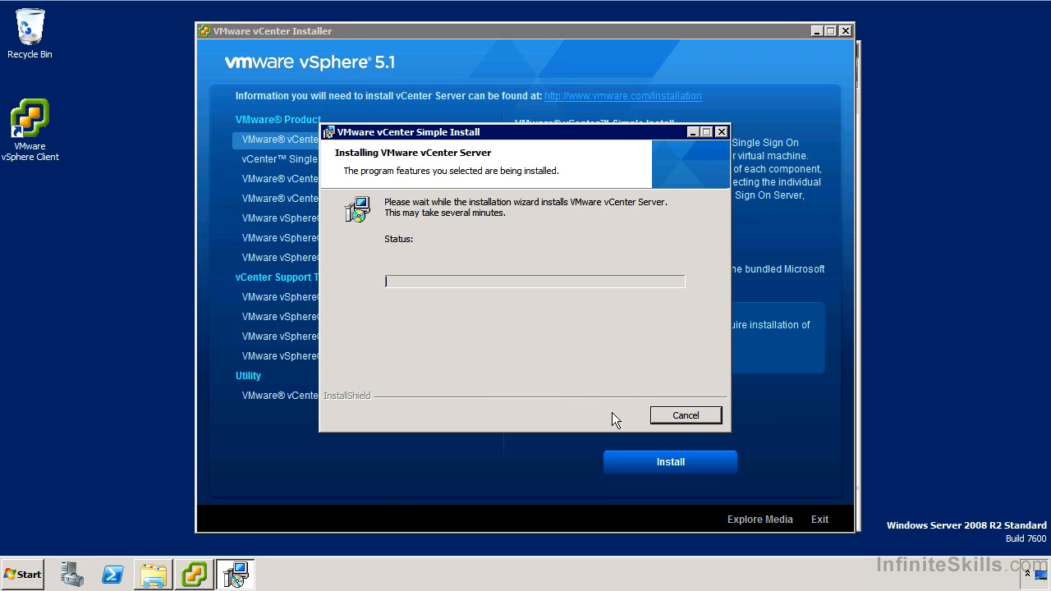